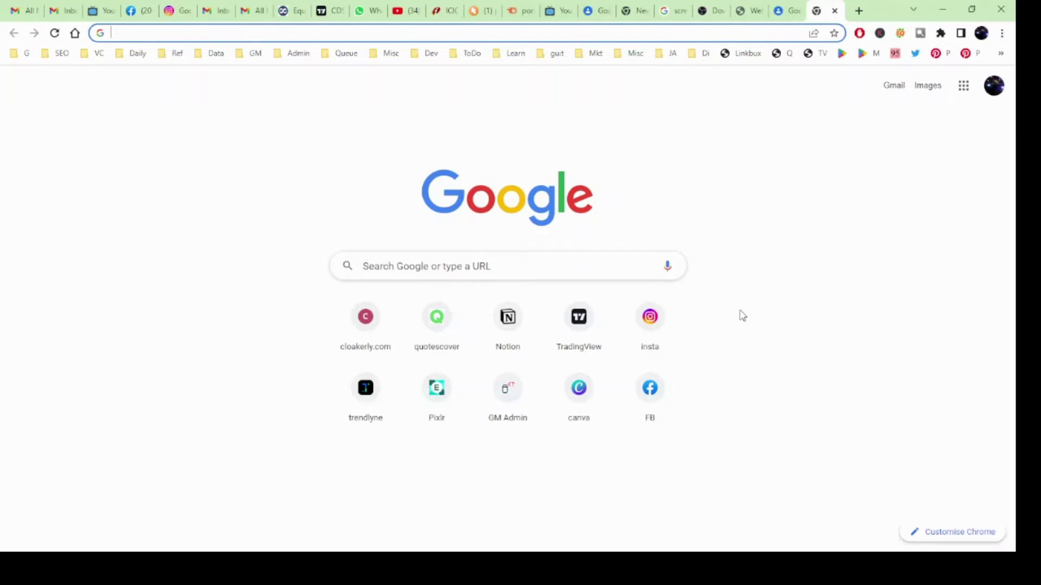
type("conta")
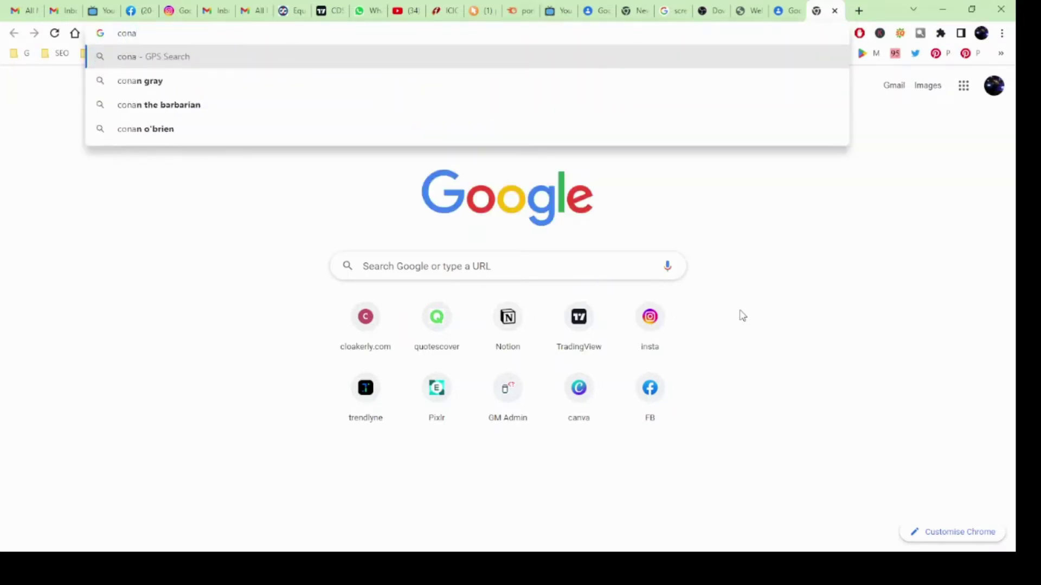
Go to contacts.google.com via the address bar and switch to its open Contacts tab.
key("BackSpace")
type("ta")
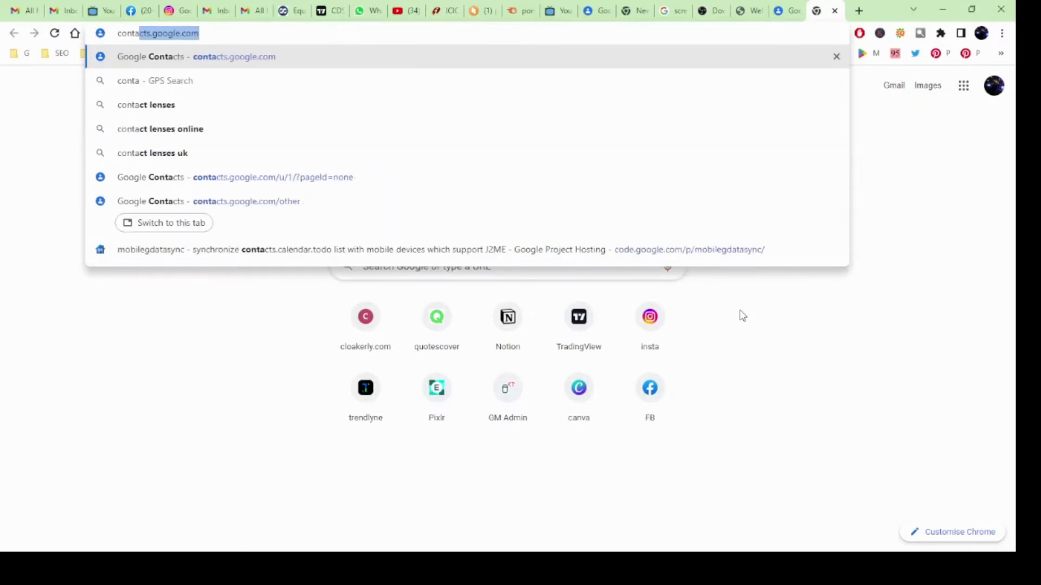
key("ctrl+a")
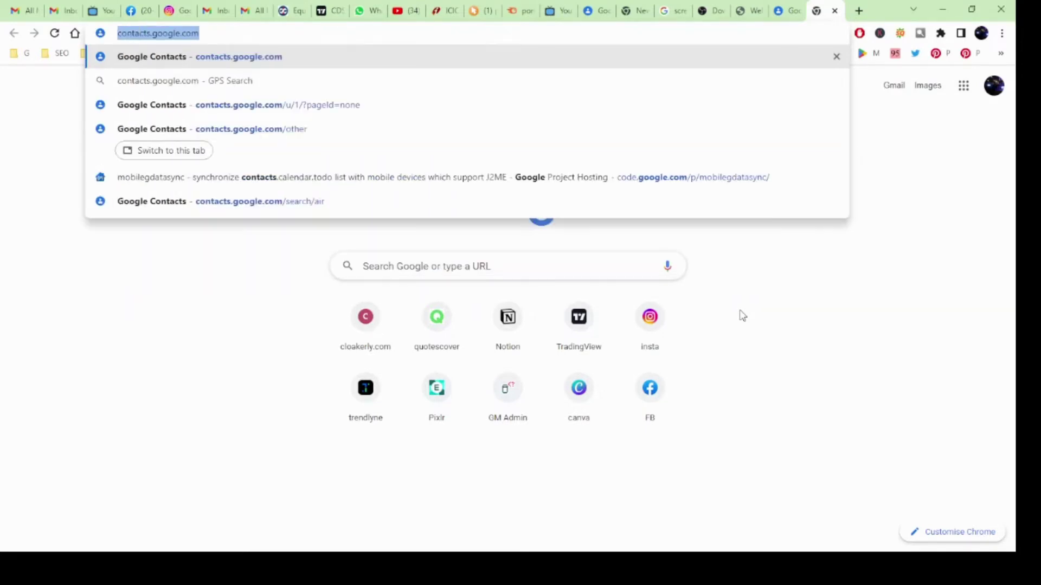
left_click(781, 15)
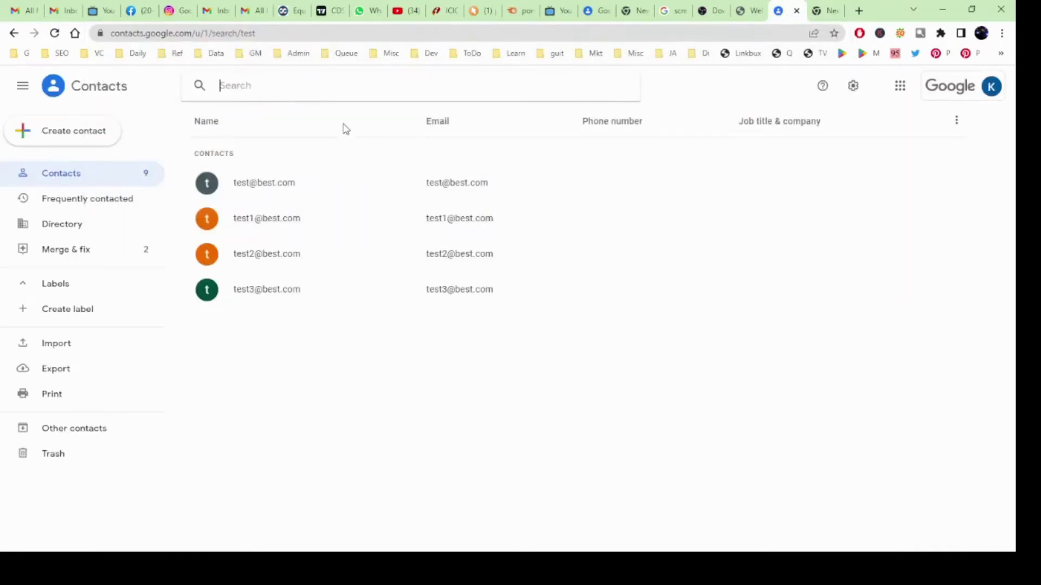
Show all contacts, then search for 'test' to list the four test contacts.
left_click(82, 178)
left_click(263, 77)
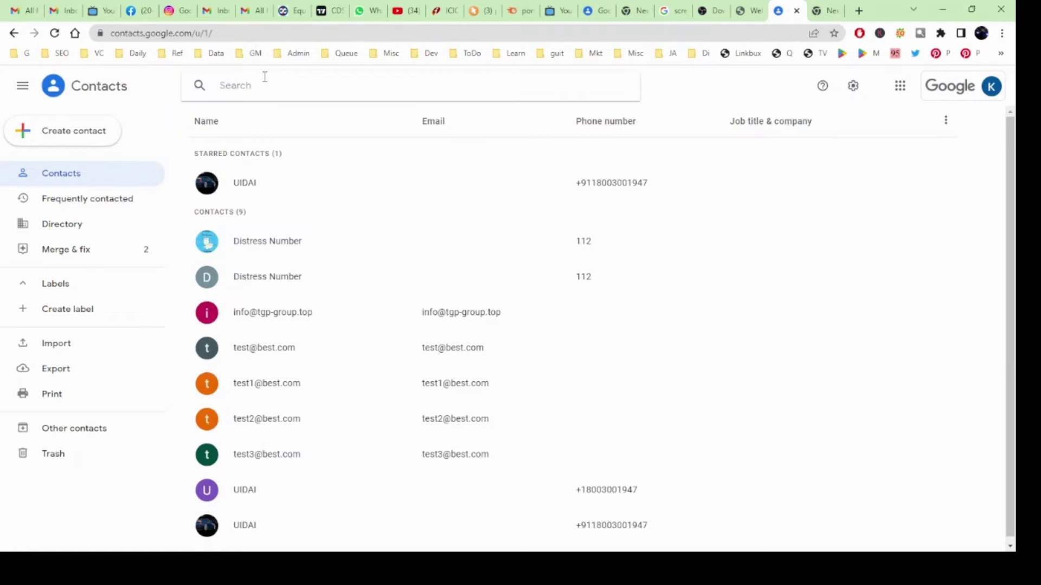
type("test1")
key("BackSpace")
key("Return")
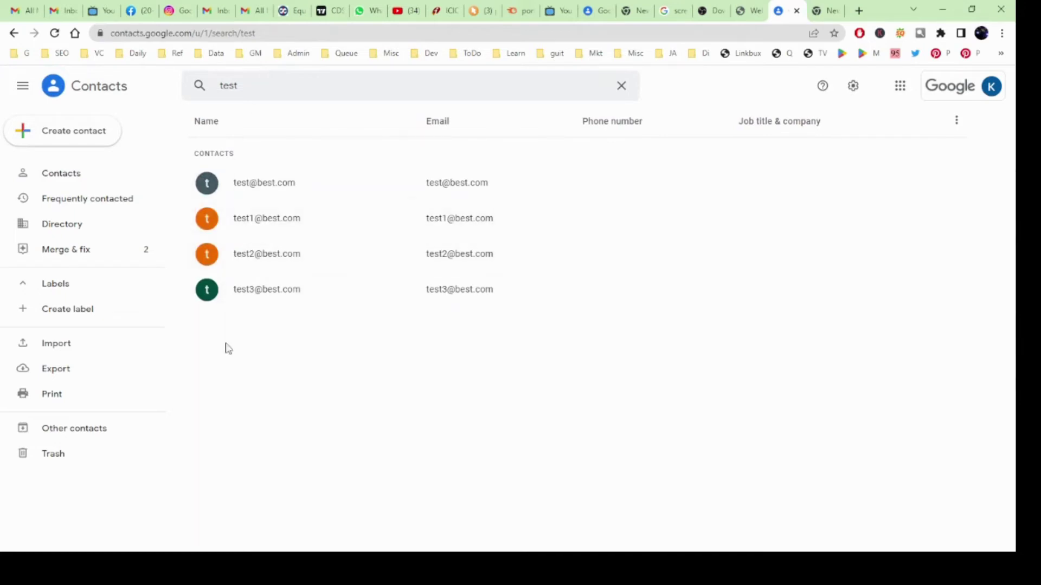
left_click(207, 182)
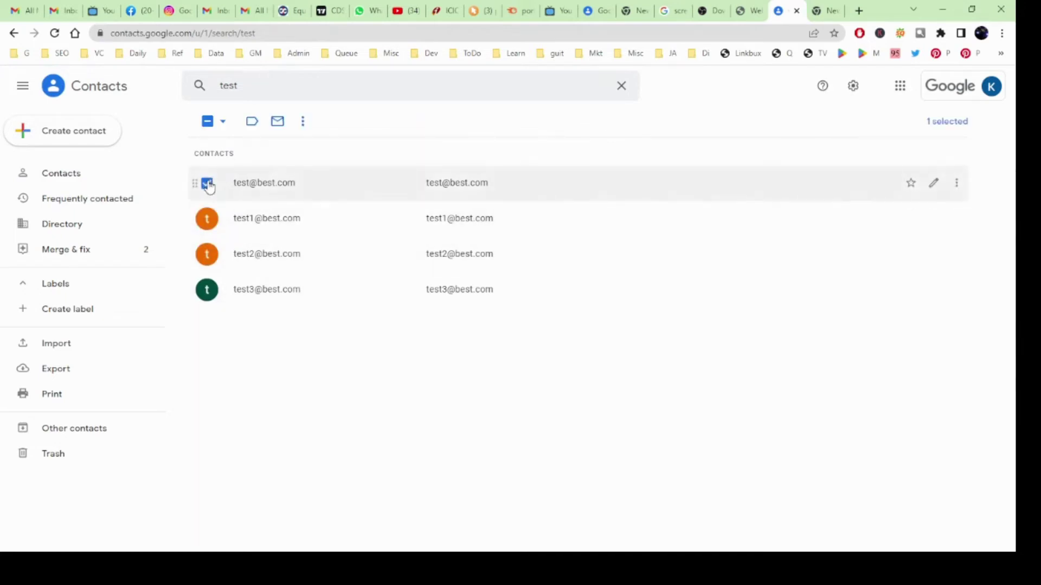
left_click(208, 220)
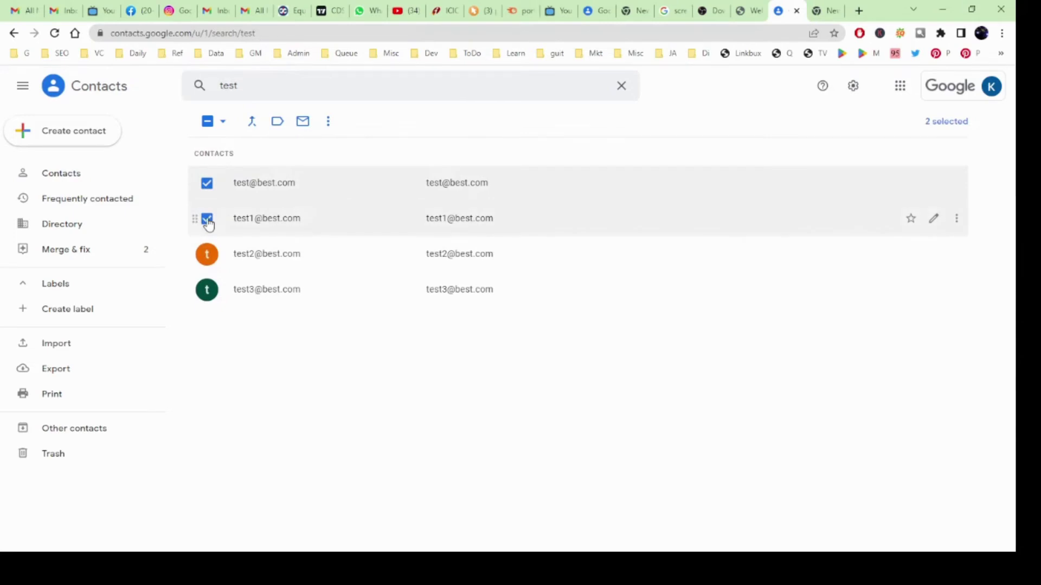
left_click(206, 255)
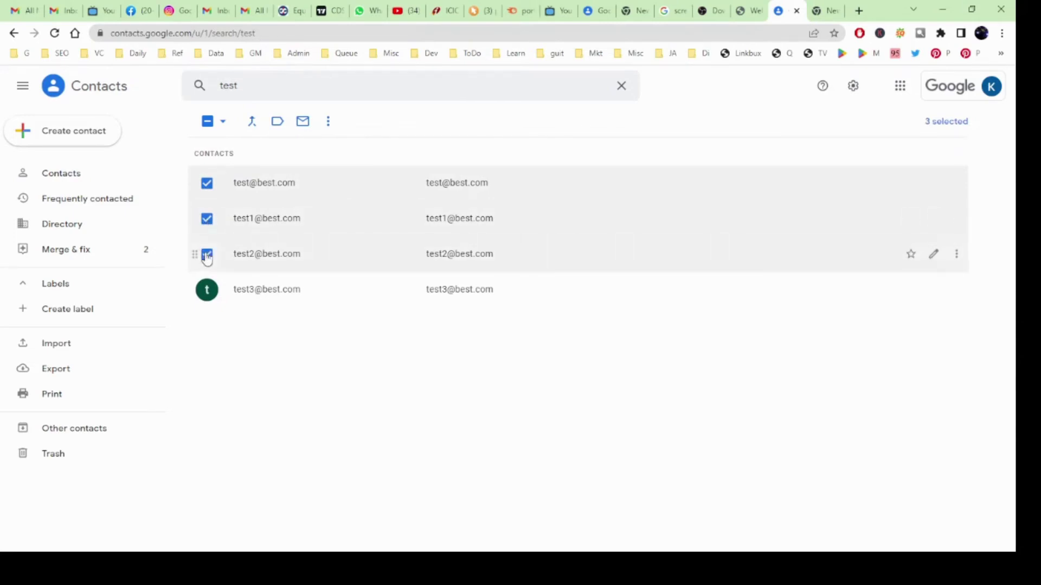
left_click(208, 291)
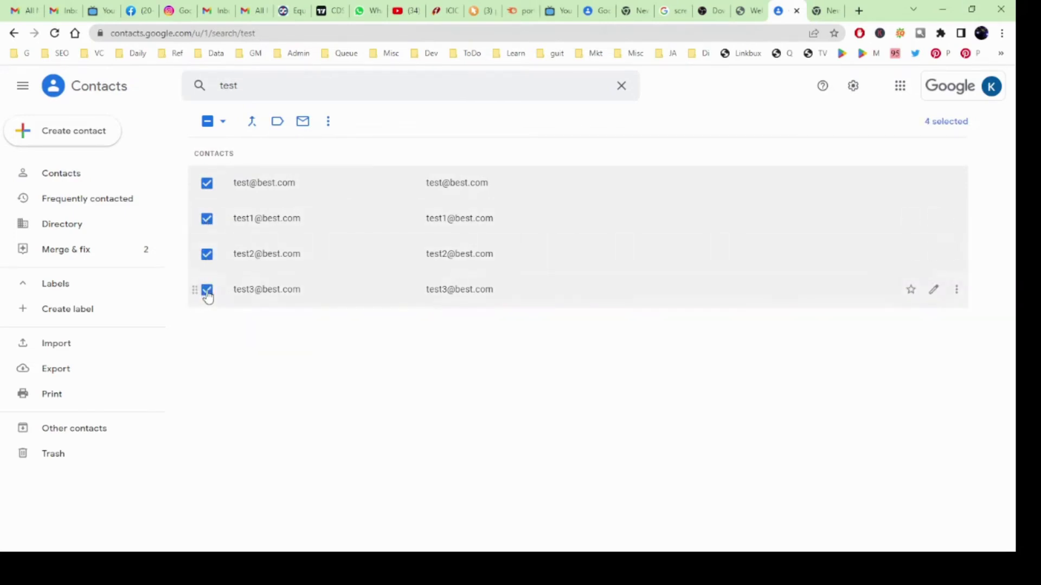
Delete the selected contacts to trash and return to the five-contact list.
left_click(329, 126)
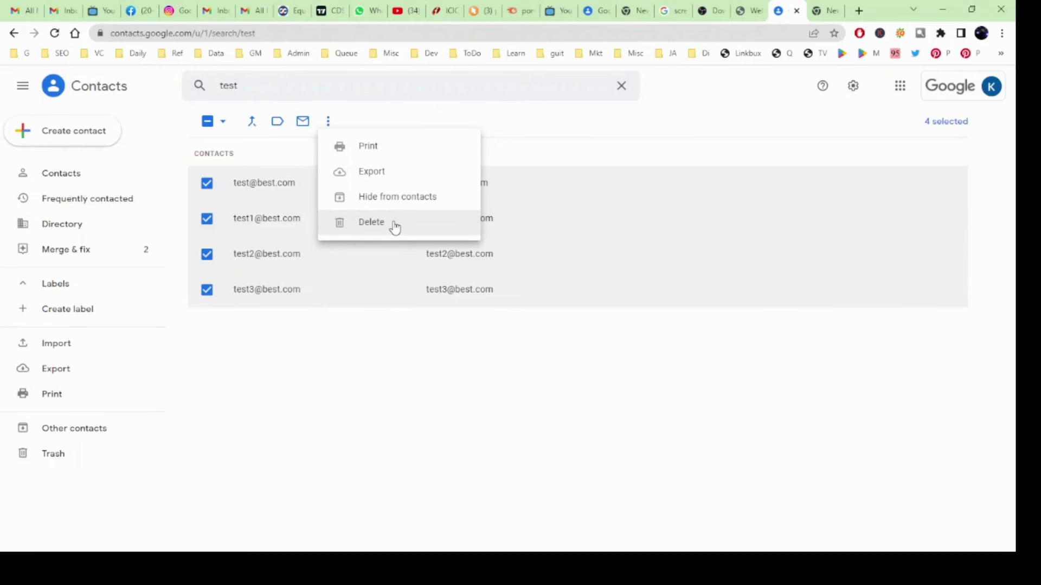
left_click(395, 224)
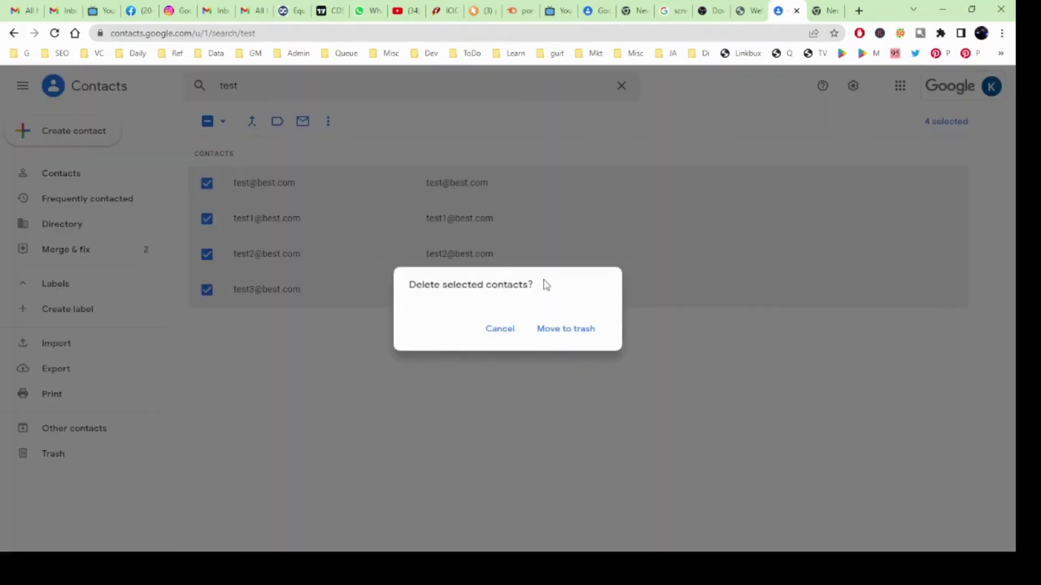
left_click(565, 334)
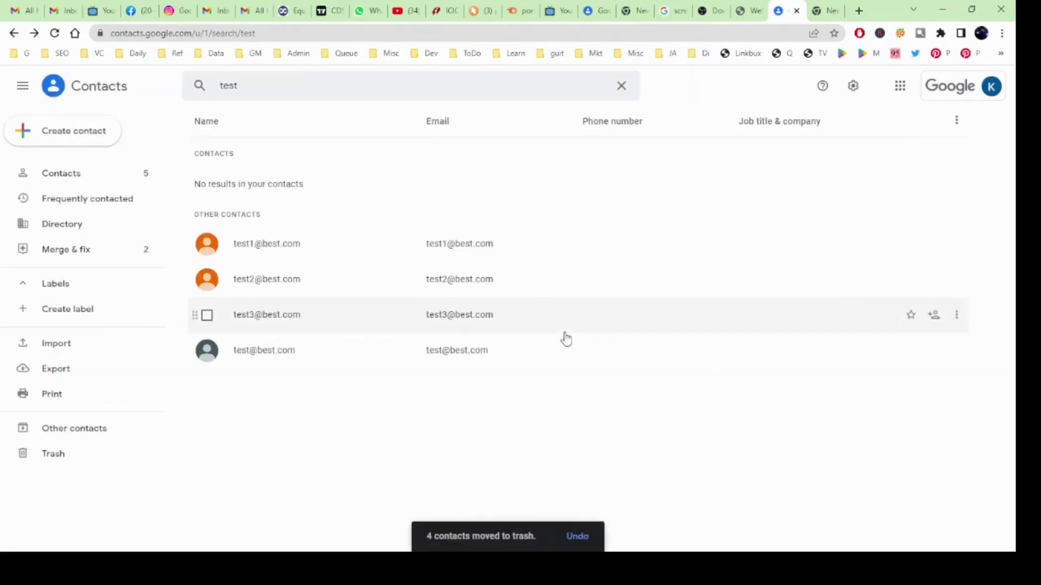
left_click(73, 176)
mouse_move(721, 242)
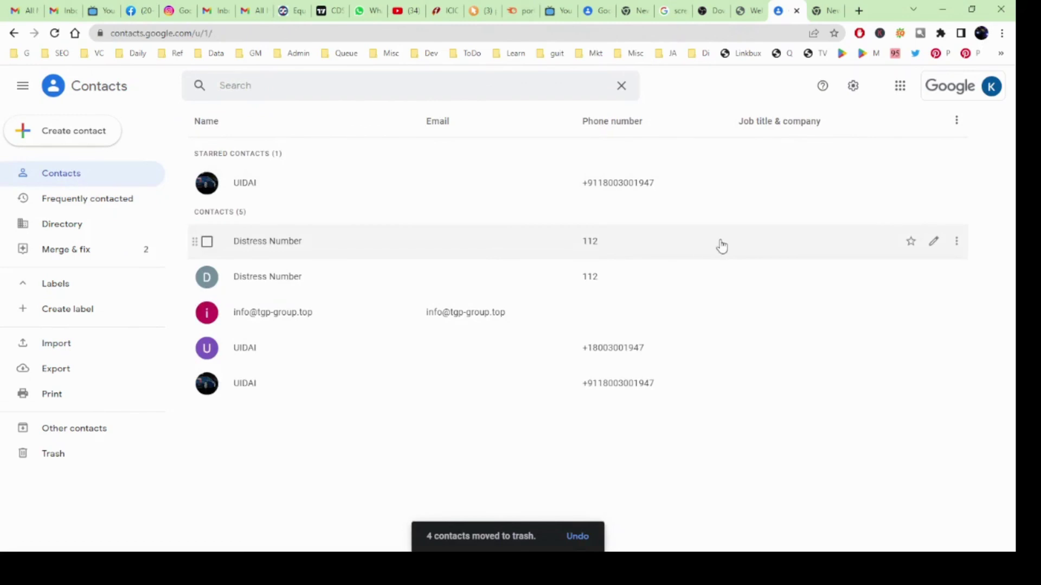